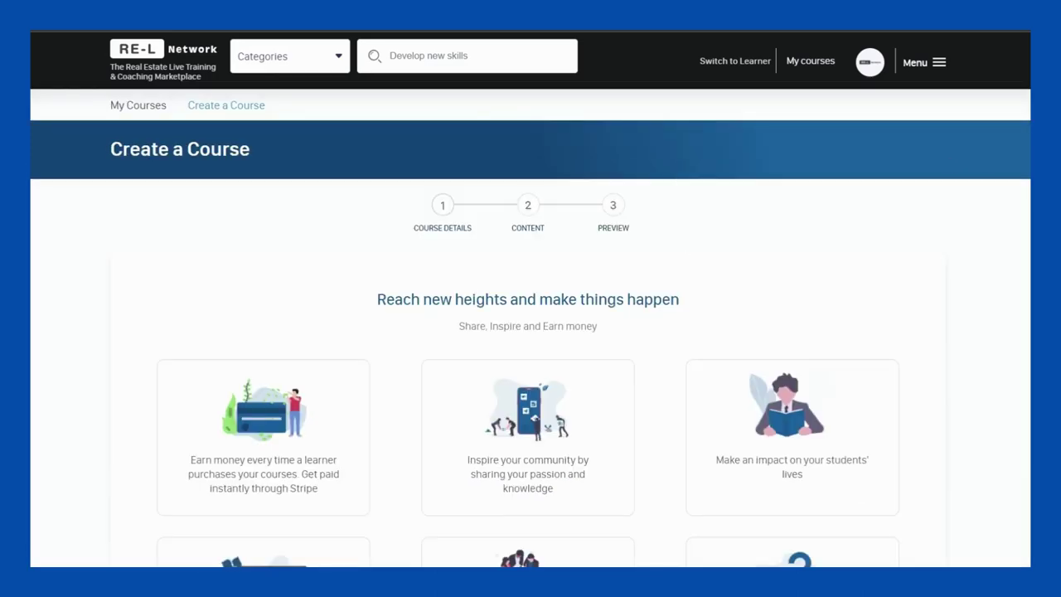
Start a new course and title it "The Real Estate Podcast with" followed by the host's first name
scroll(531, 325, "down", 5)
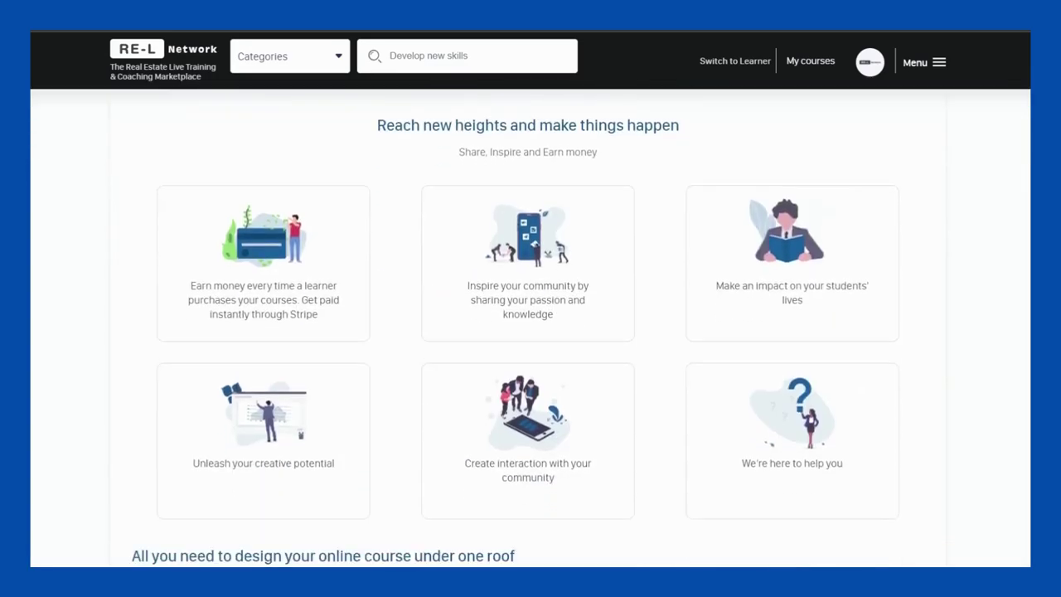
scroll(975, 399, "down", 5)
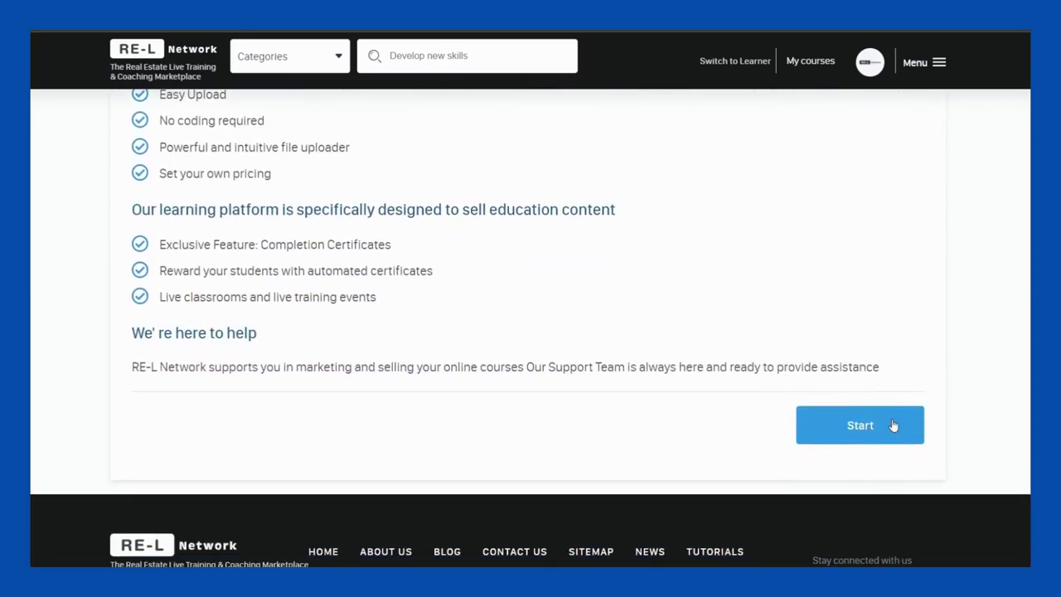
left_click(893, 426)
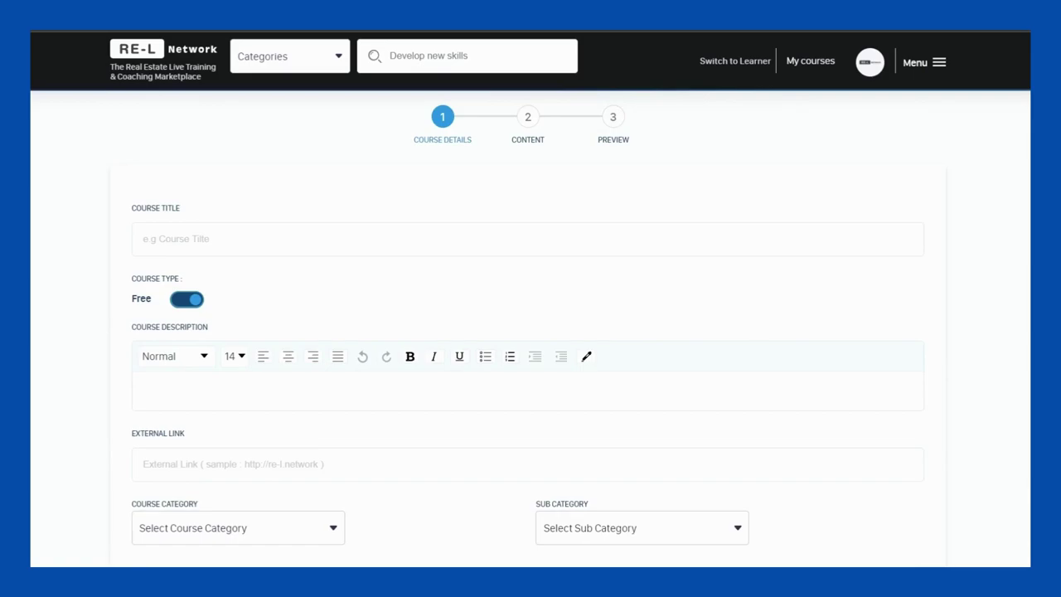
type("The Real Estate Podcast")
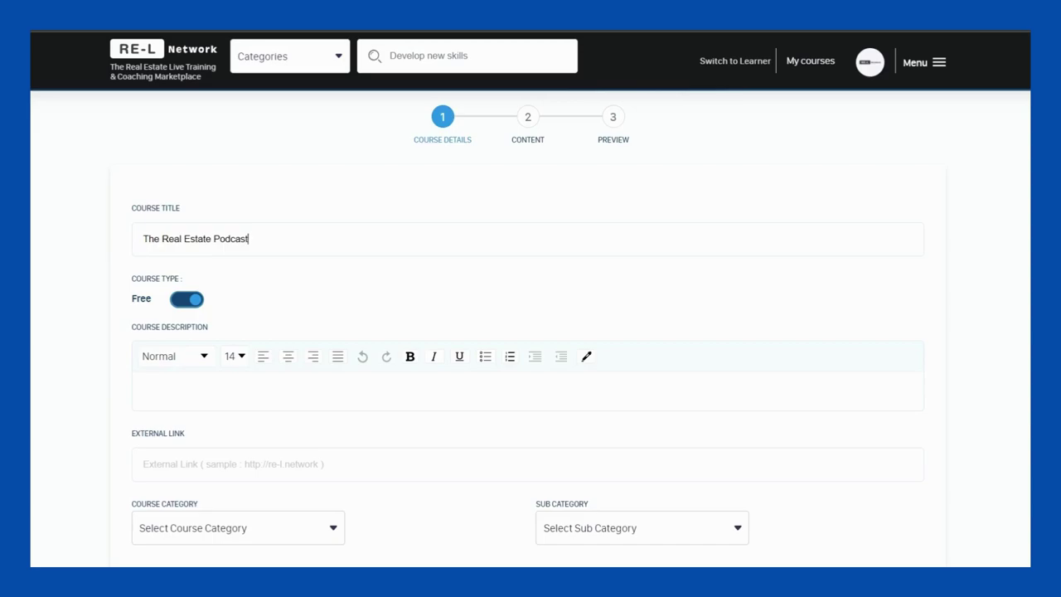
type(" with John")
Keep the course type Free and enter the description "A weekly show to help you navigate current and future market trends."
left_click(185, 299)
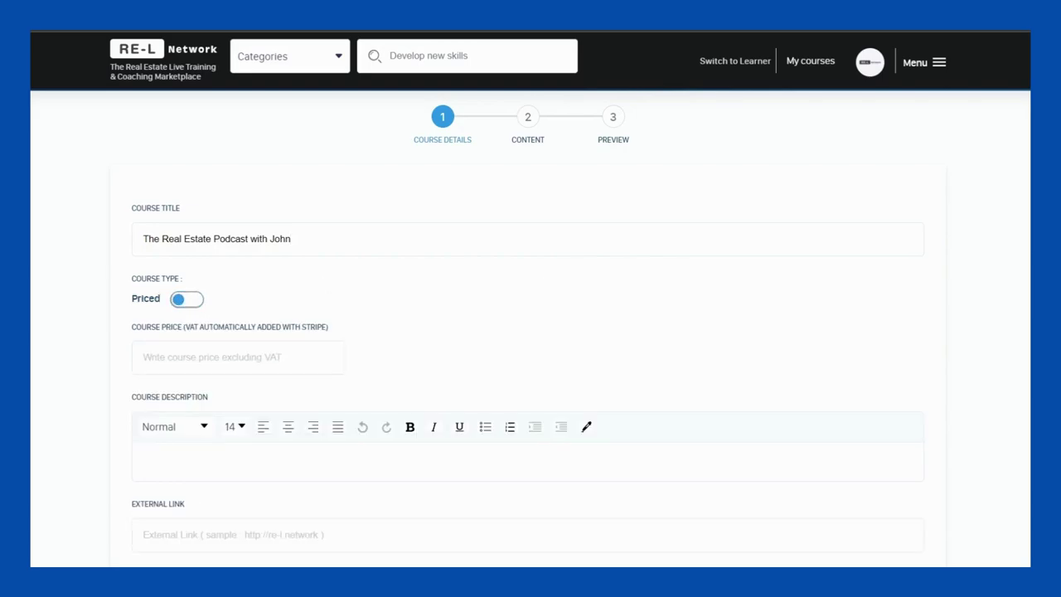
left_click(189, 301)
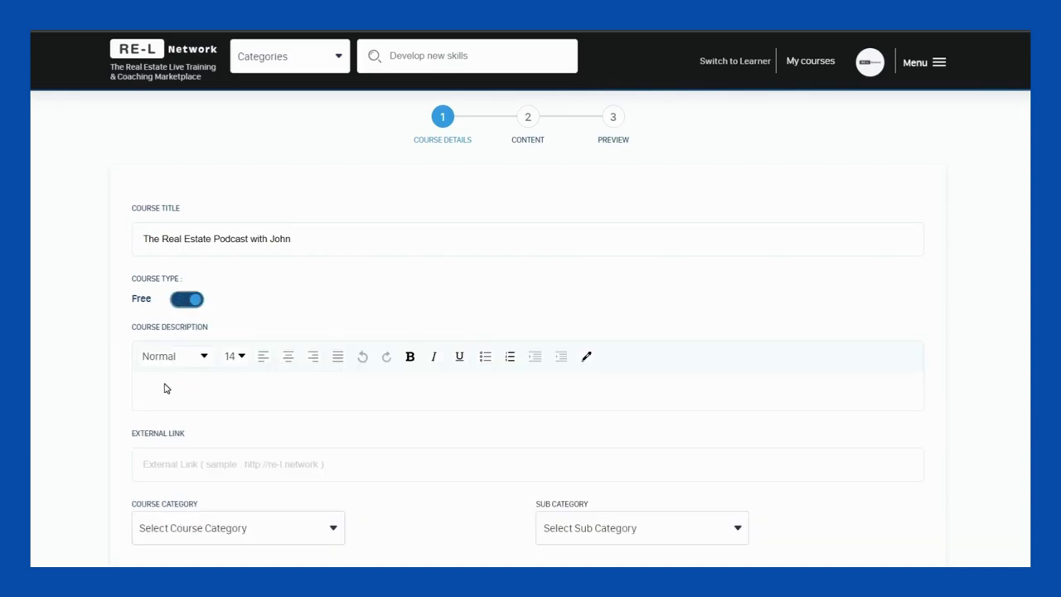
type("A weekly show to help")
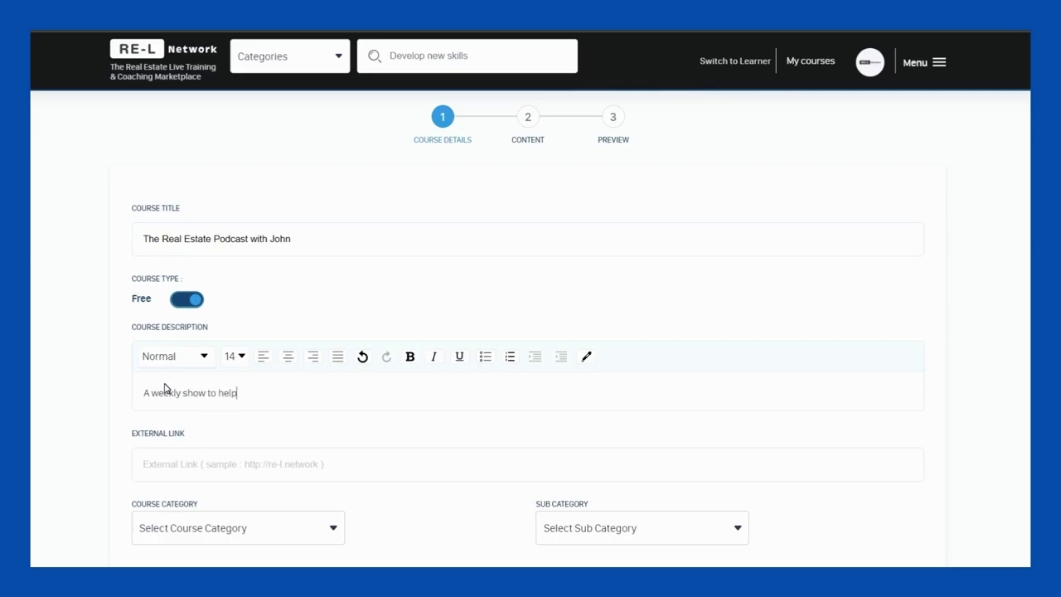
type(" you navigate current and future")
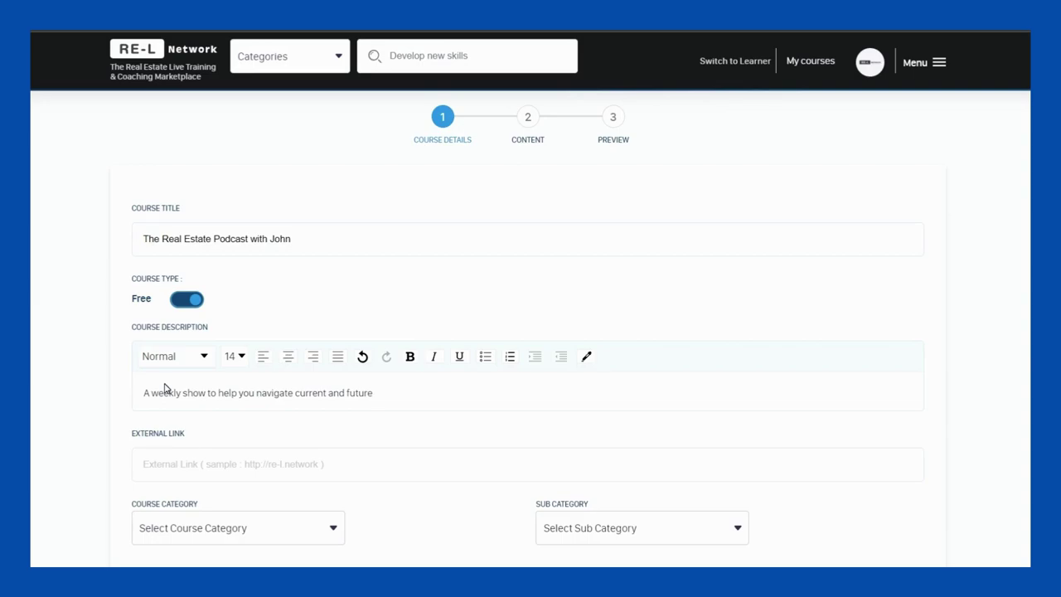
type(" market trends.")
Set the course category to Residential Property with sub category Buying, and choose Audio as the course format
scroll(531, 331, "down", 3)
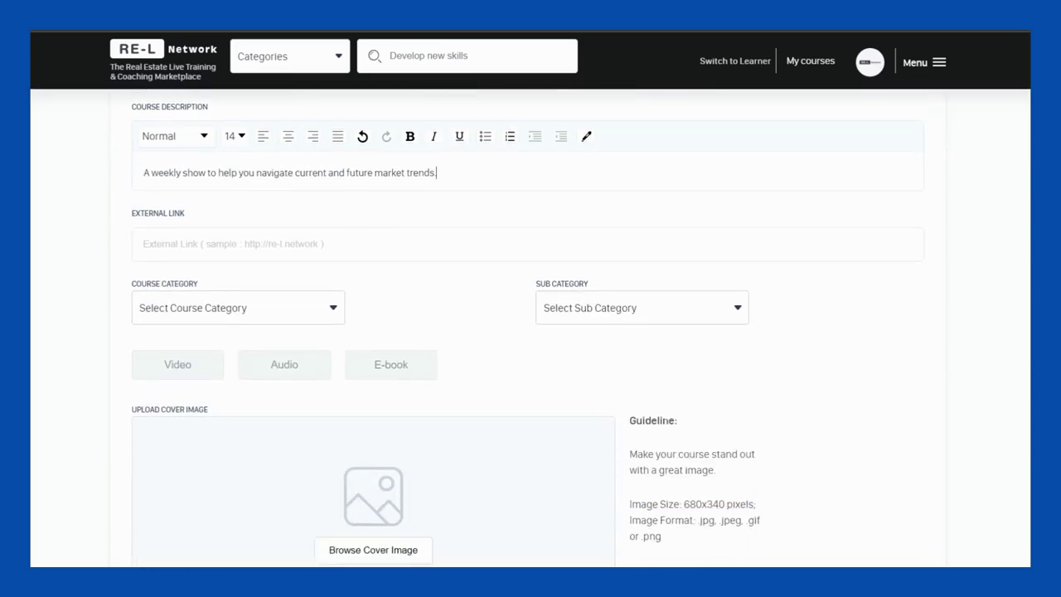
left_click(335, 317)
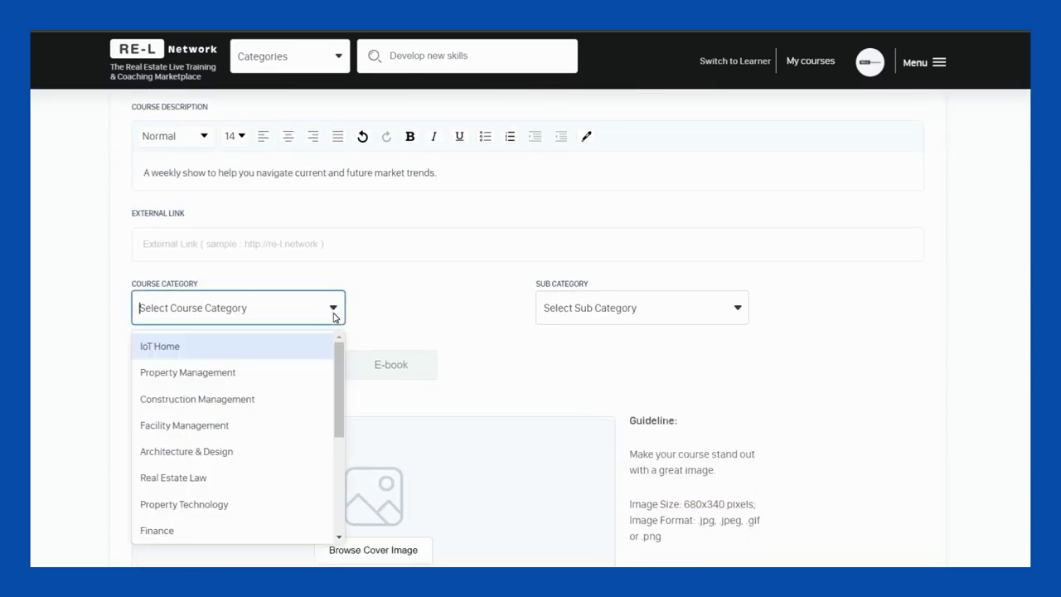
left_click_drag(340, 389, 343, 491)
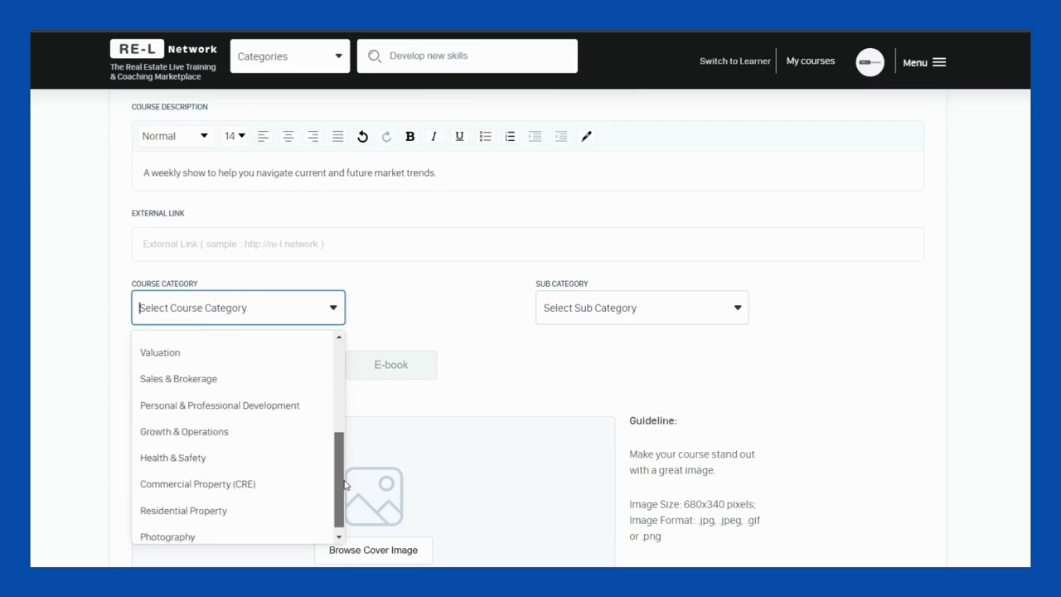
left_click(310, 503)
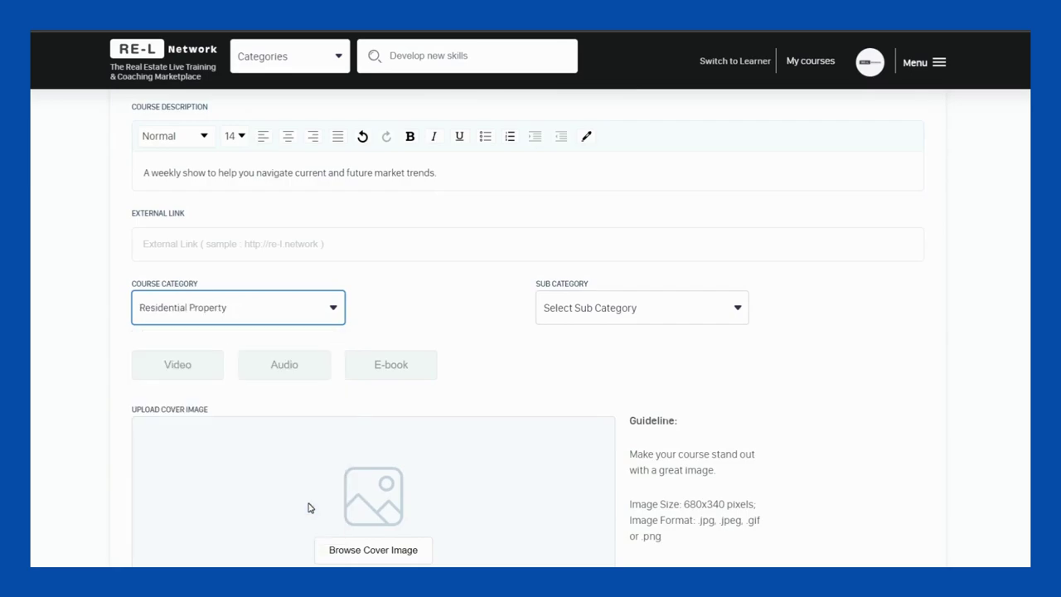
left_click(737, 308)
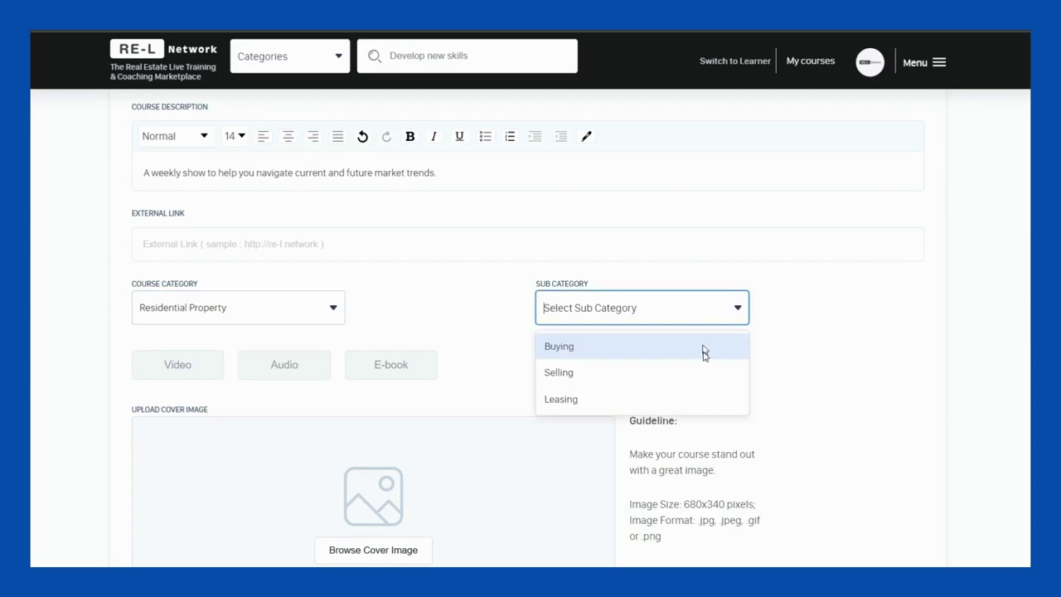
left_click(704, 354)
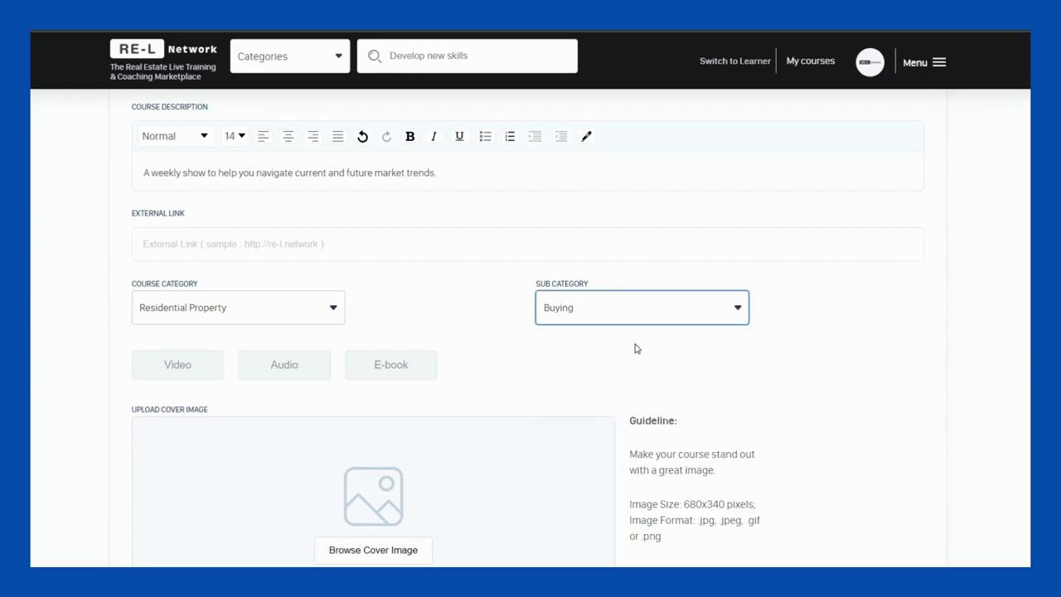
left_click(298, 368)
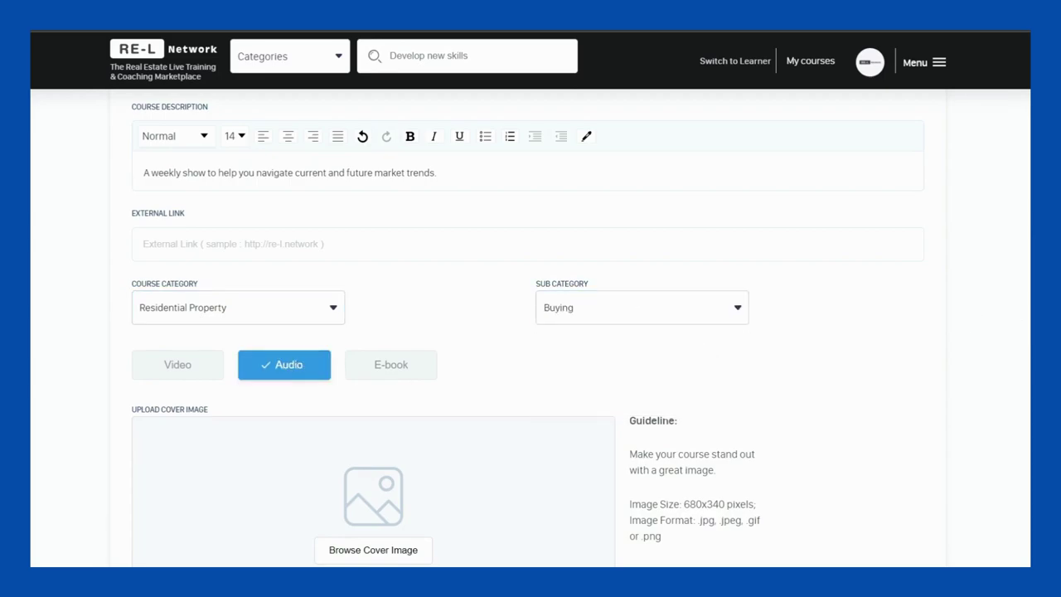
Upload pexels-timur-saglambilek-87223 as the cover image and continue to the course content stage
scroll(543, 296, "down", 3)
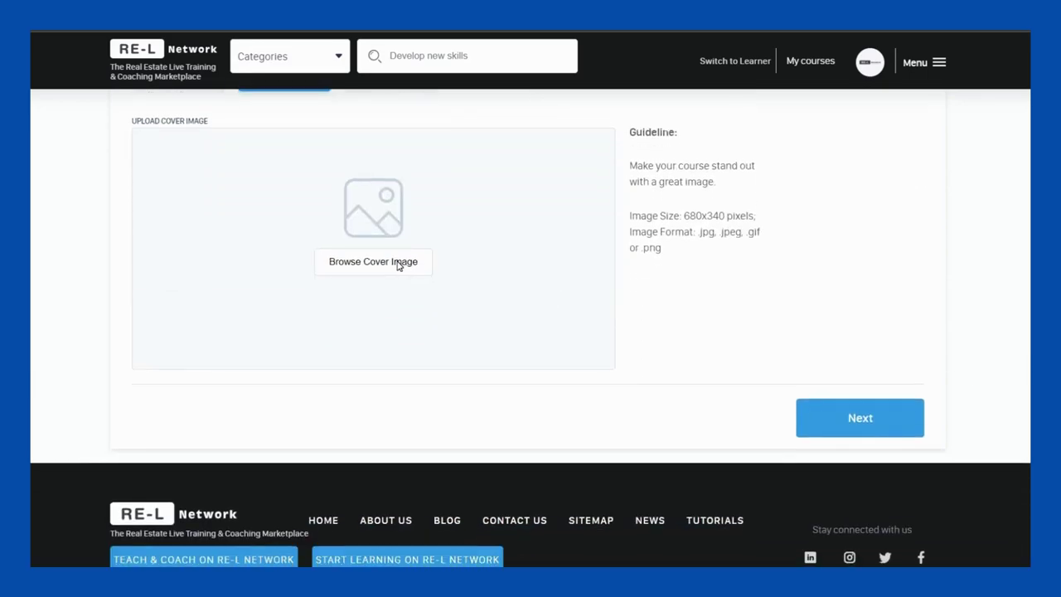
left_click(374, 261)
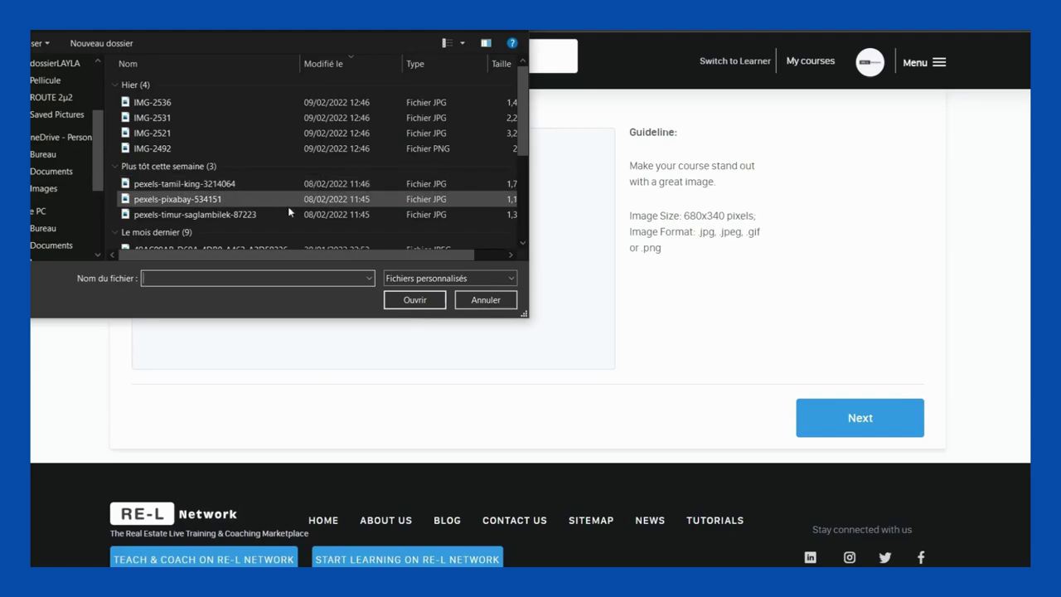
left_click(290, 214)
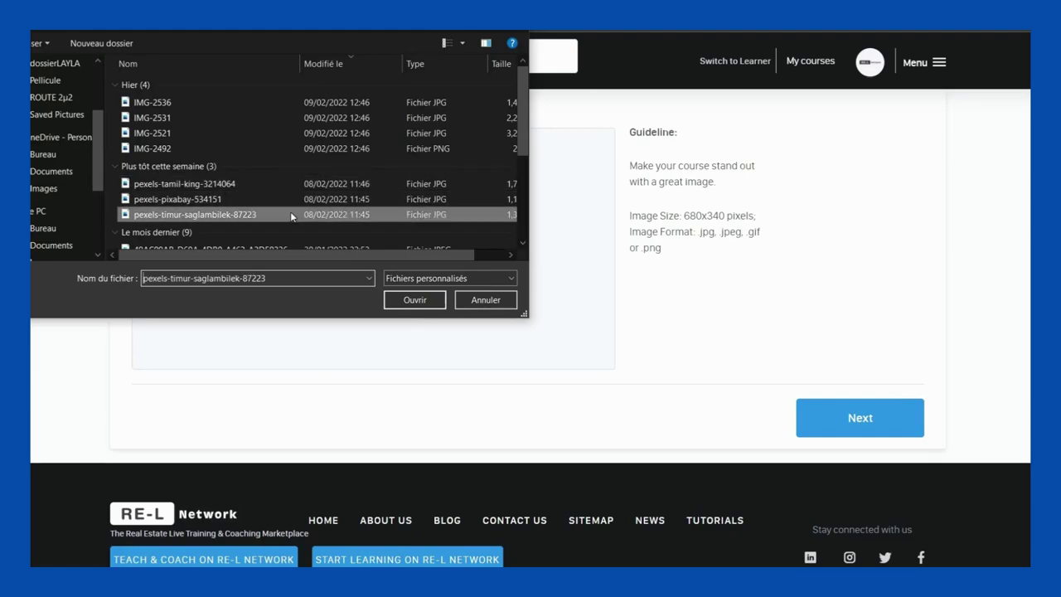
left_click(410, 299)
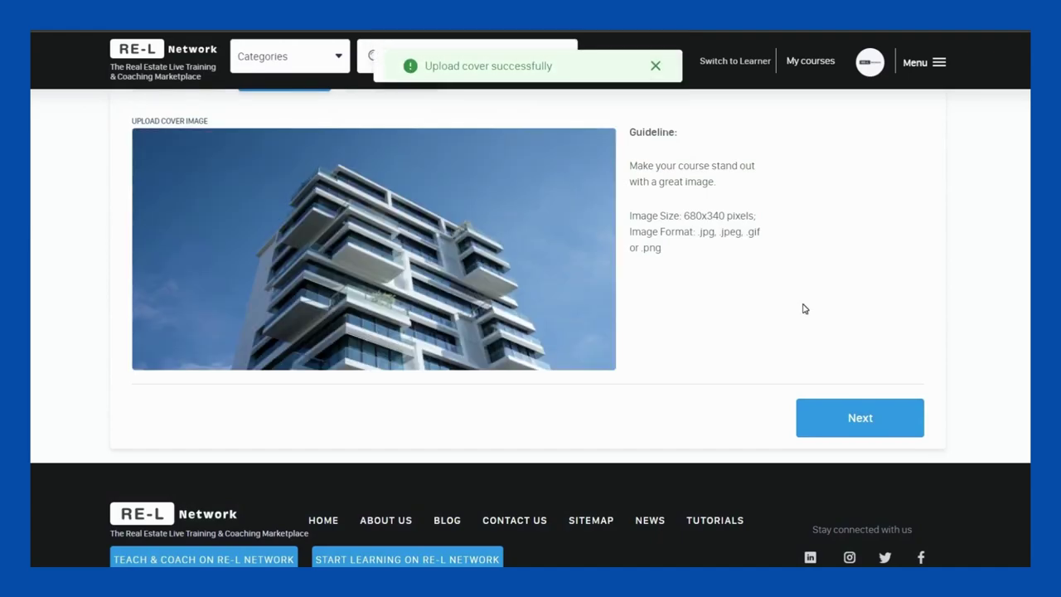
left_click(869, 420)
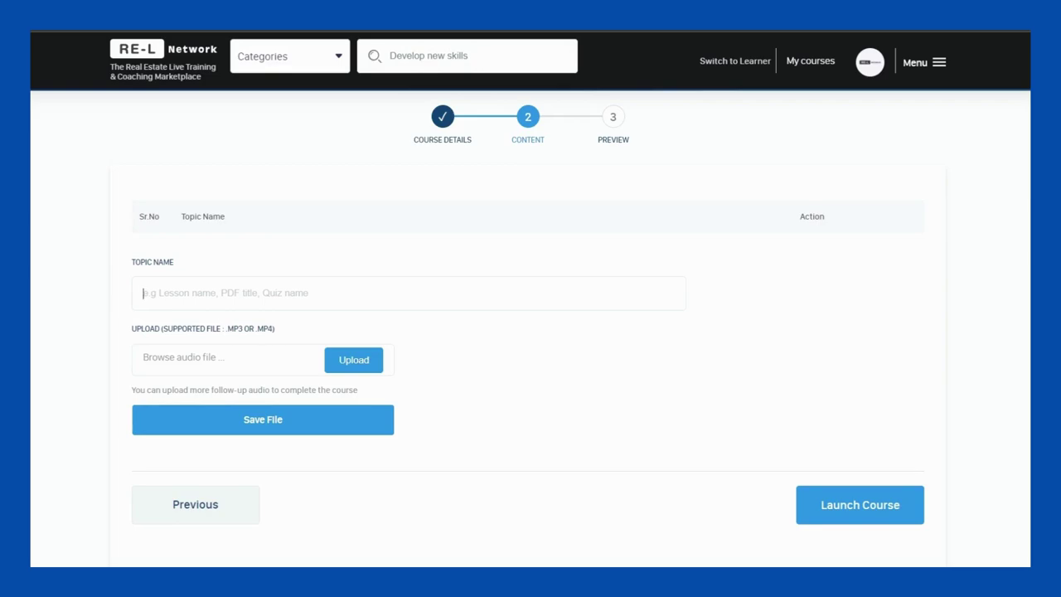
Add a topic named "The weekly market update." with the audio file bensound-sweet.mp3 and save it
type("The w")
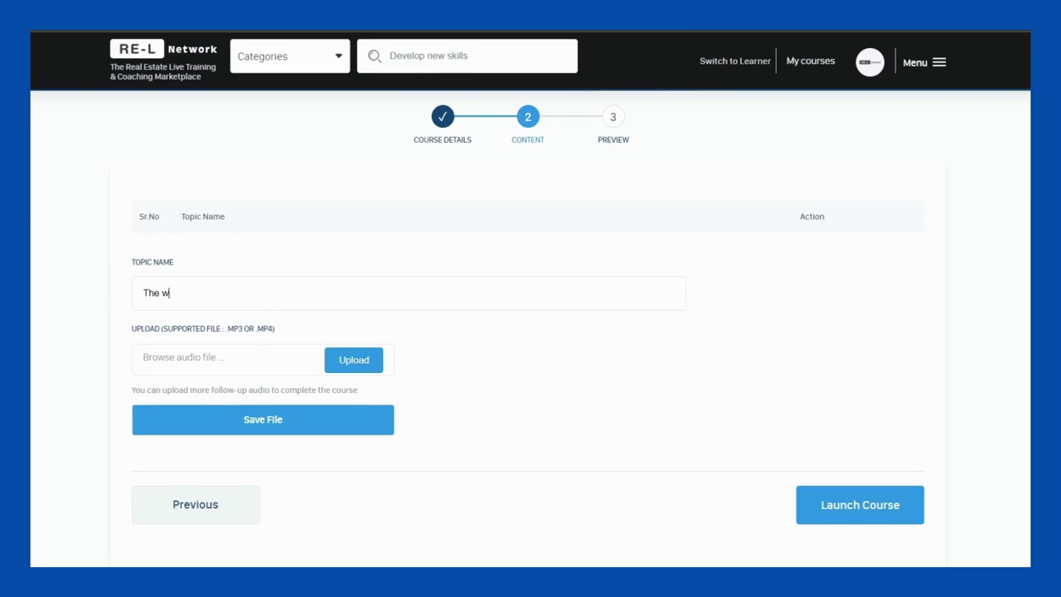
type("eekly market update.")
left_click(284, 360)
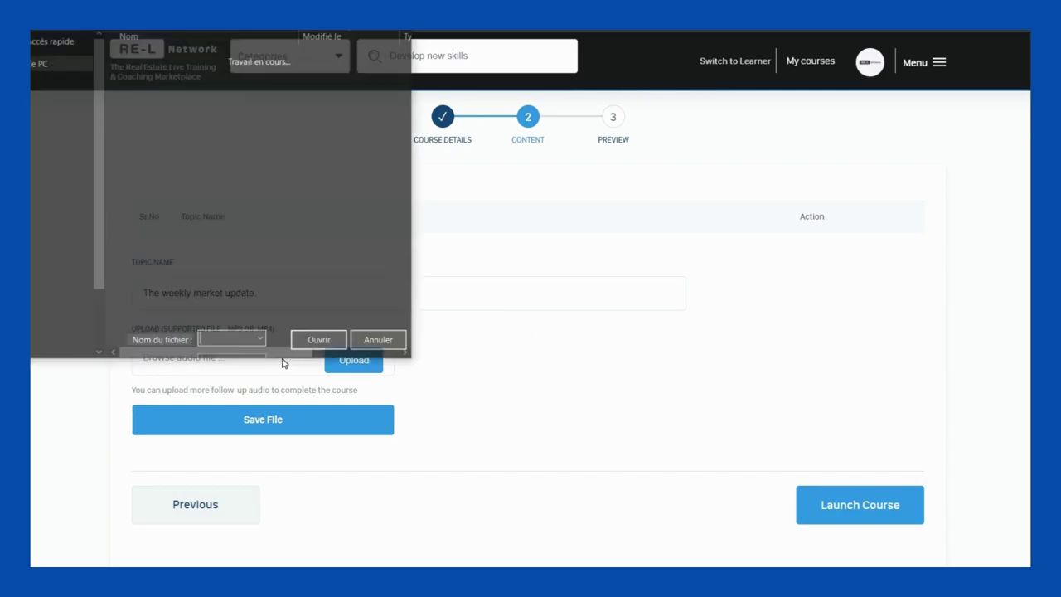
left_click(275, 101)
left_click(414, 300)
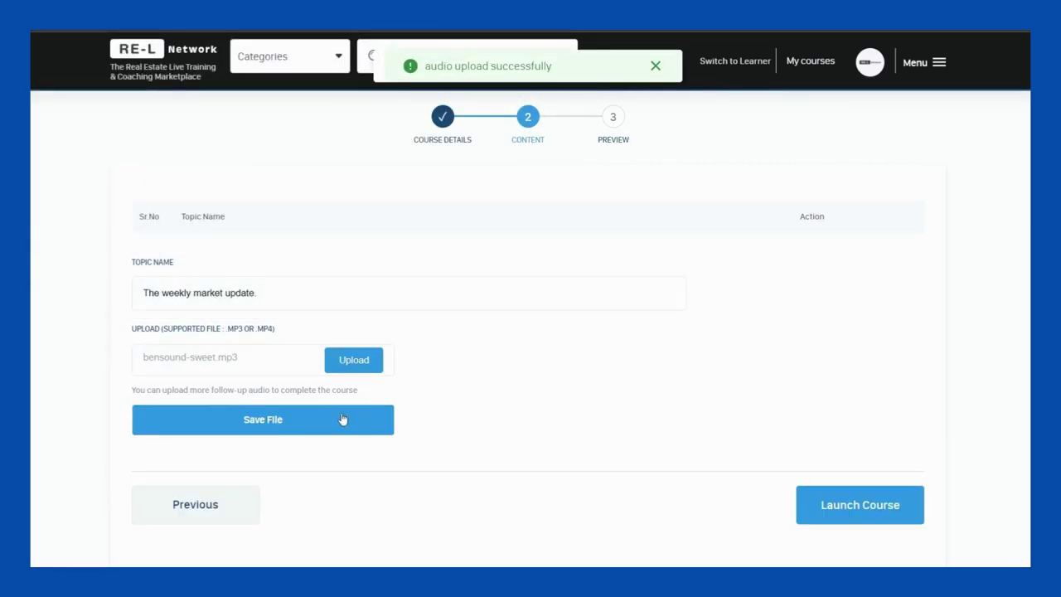
left_click(335, 421)
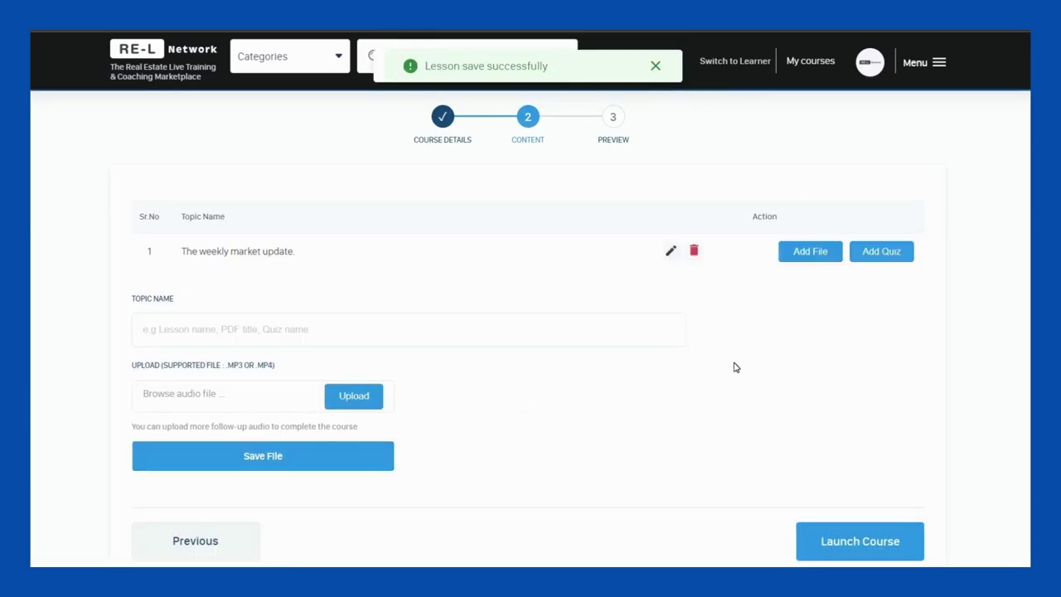
Attach the PDF beginning "This education marketplace helps real estate professionals" to the weekly market update topic
left_click(808, 253)
left_click(316, 100)
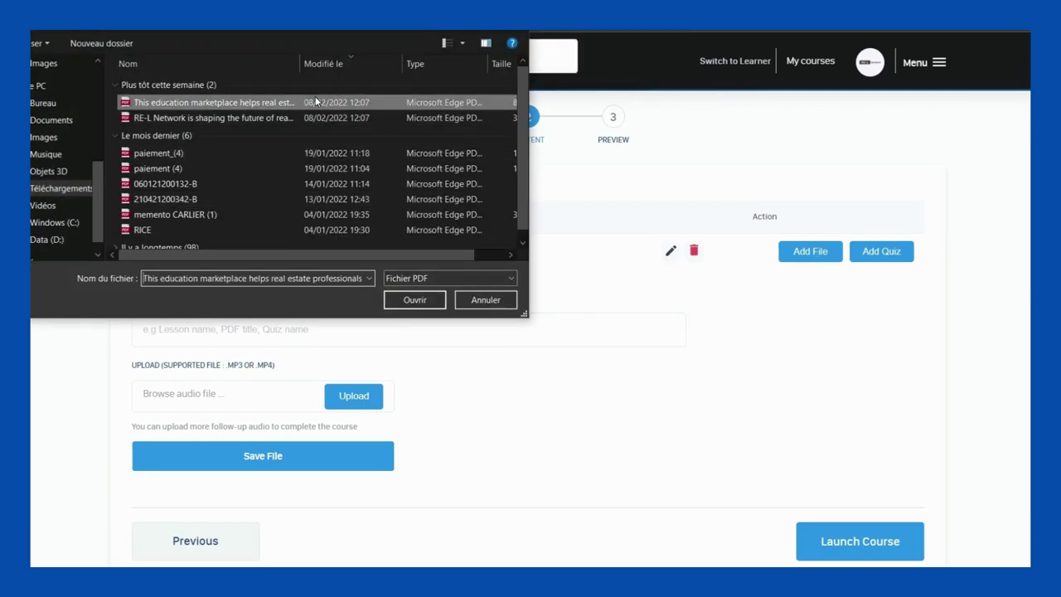
left_click(415, 300)
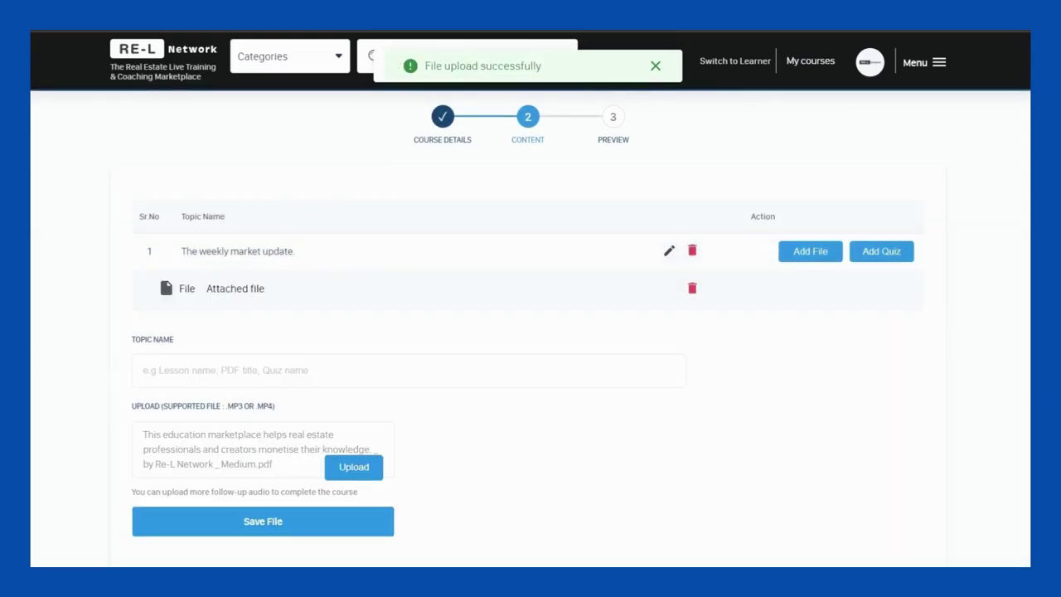
Launch the course to its preview and publish it live
scroll(528, 332, "down", 3)
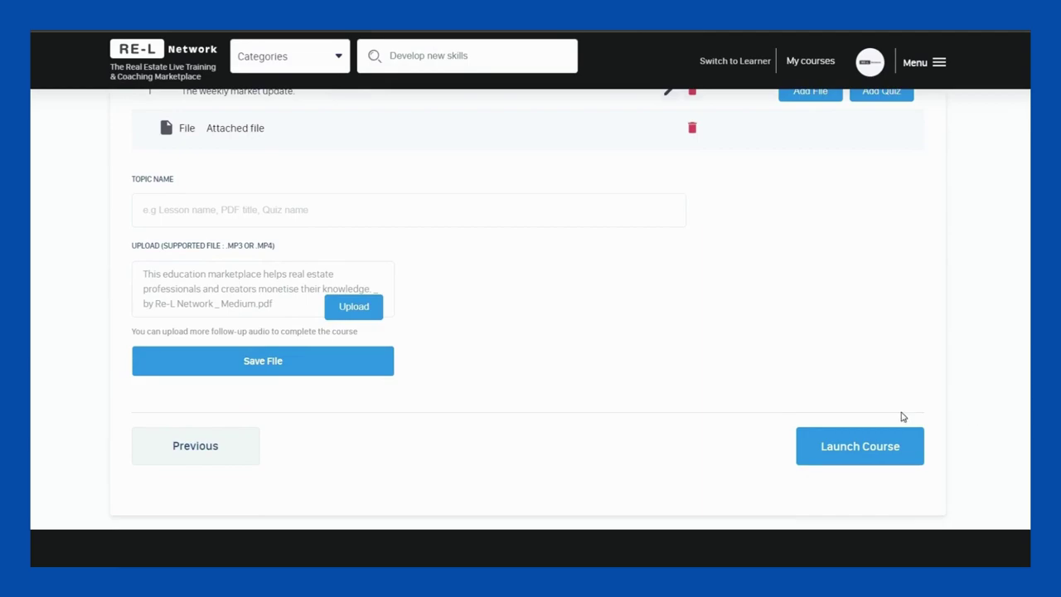
left_click(876, 448)
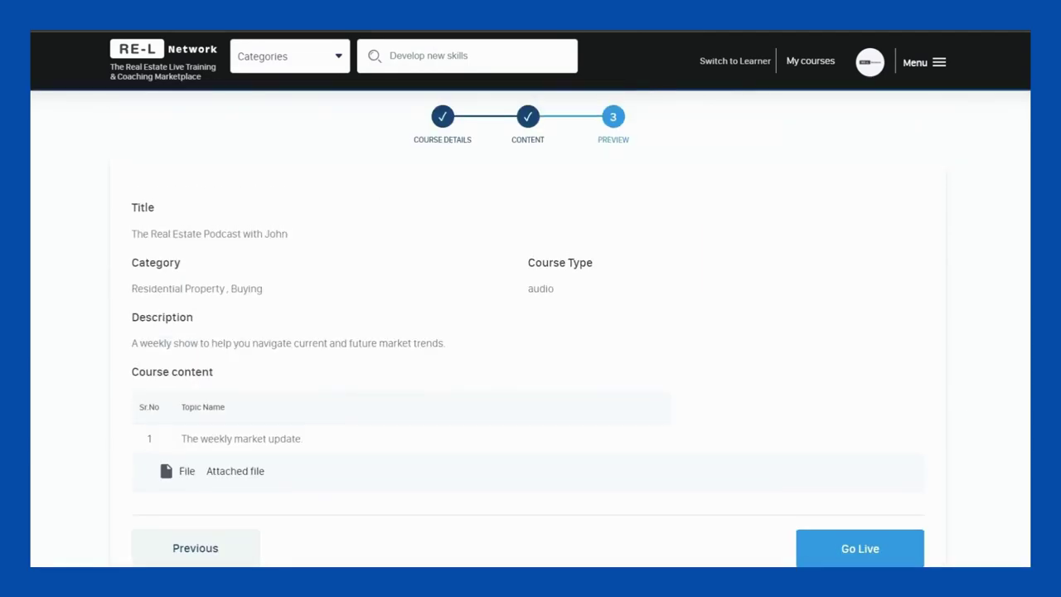
scroll(530, 332, "down", 2)
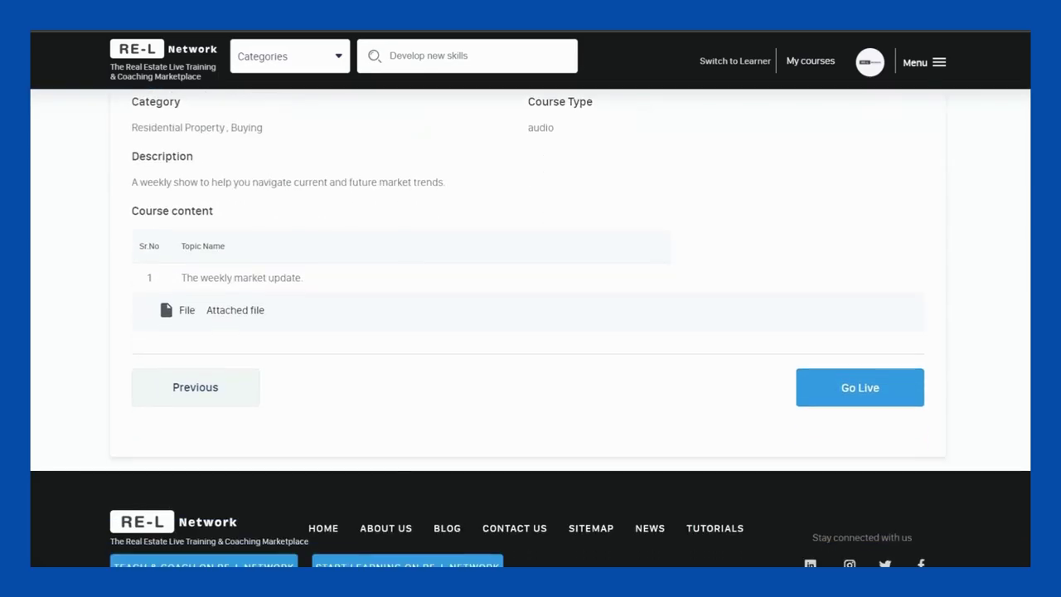
left_click(867, 388)
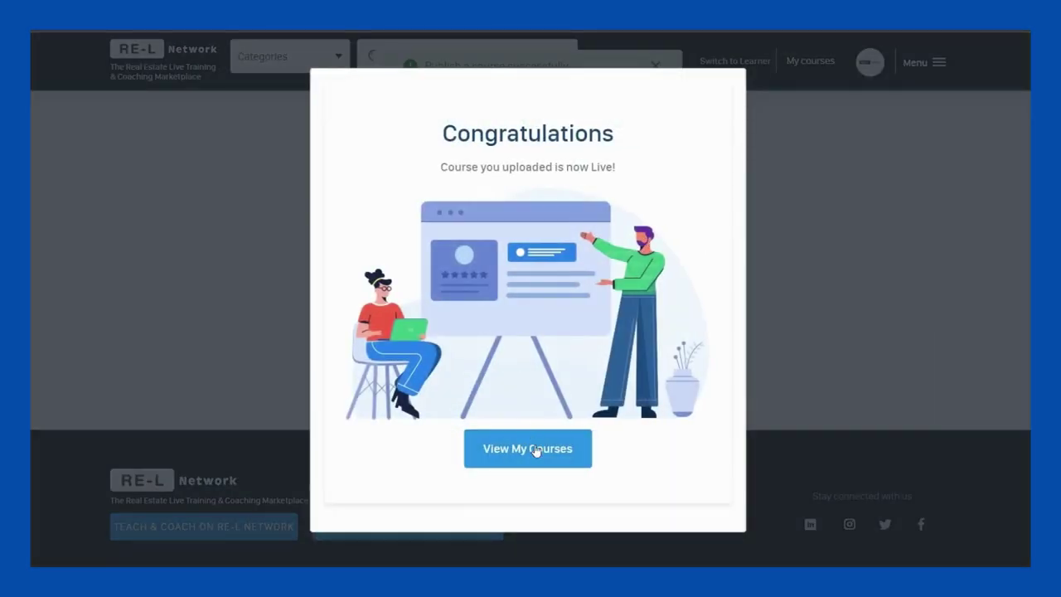
View the published podcast among the creator's own courses, and return to the site's home page
left_click(535, 449)
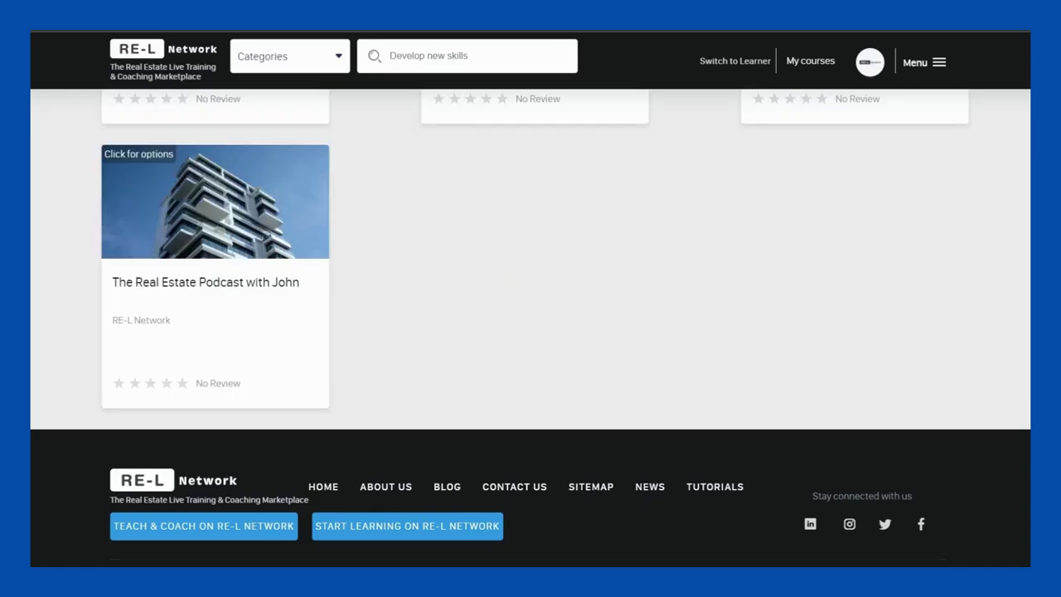
scroll(531, 332, "up", 10)
scroll(531, 332, "down", 3)
scroll(530, 332, "down", 20)
scroll(531, 332, "down", 10)
scroll(531, 332, "up", 20)
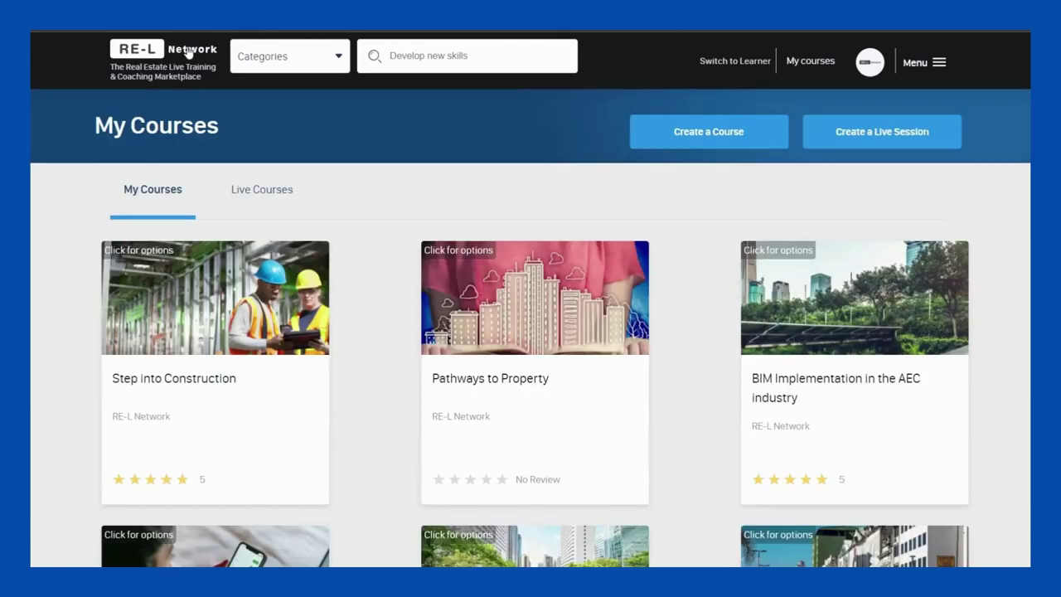
left_click(187, 53)
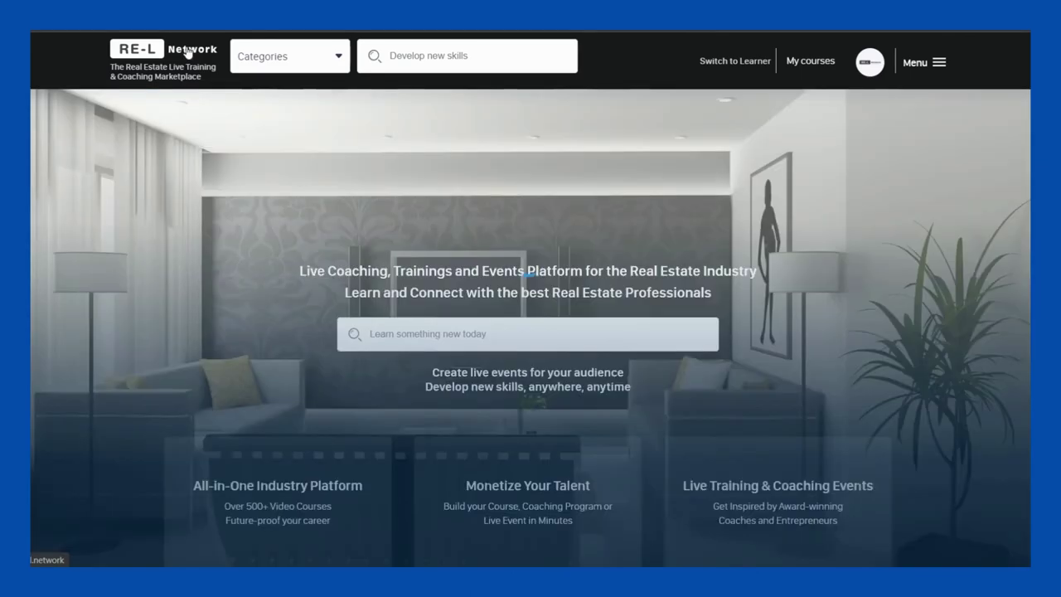